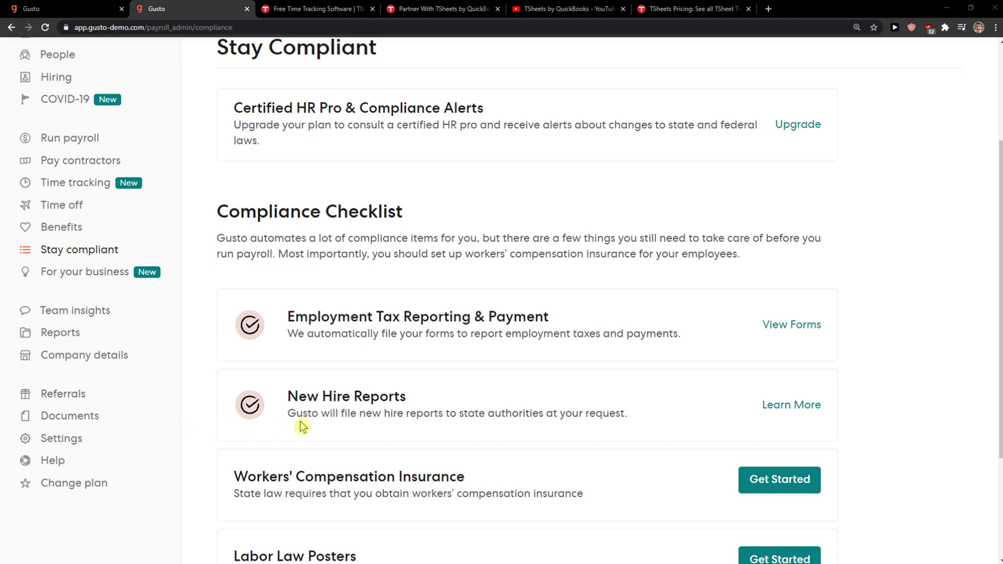
Step: Start setting up Workers' Compensation Insurance from the requirement notice
scroll(302, 427, "up", 2)
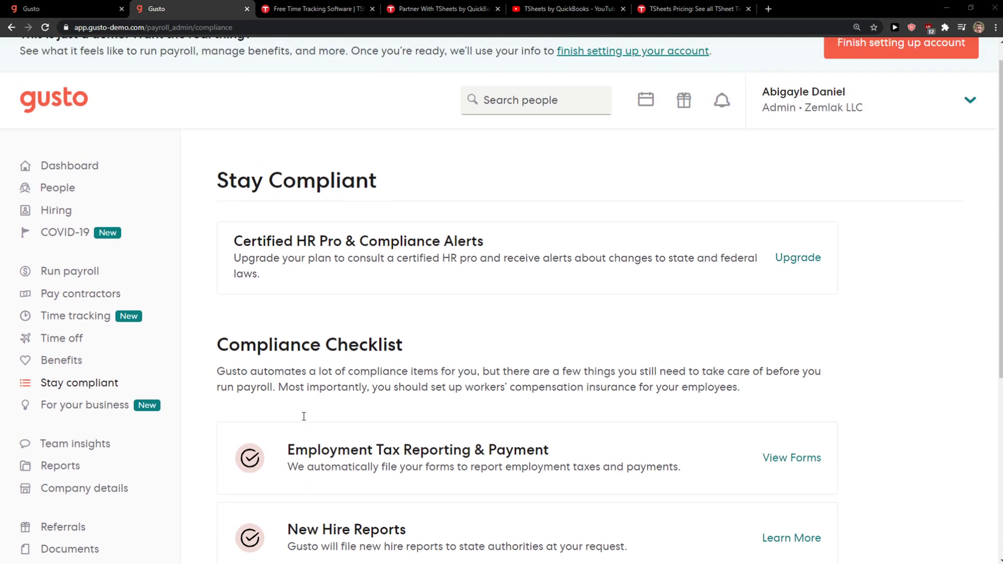
scroll(302, 416, "down", 2)
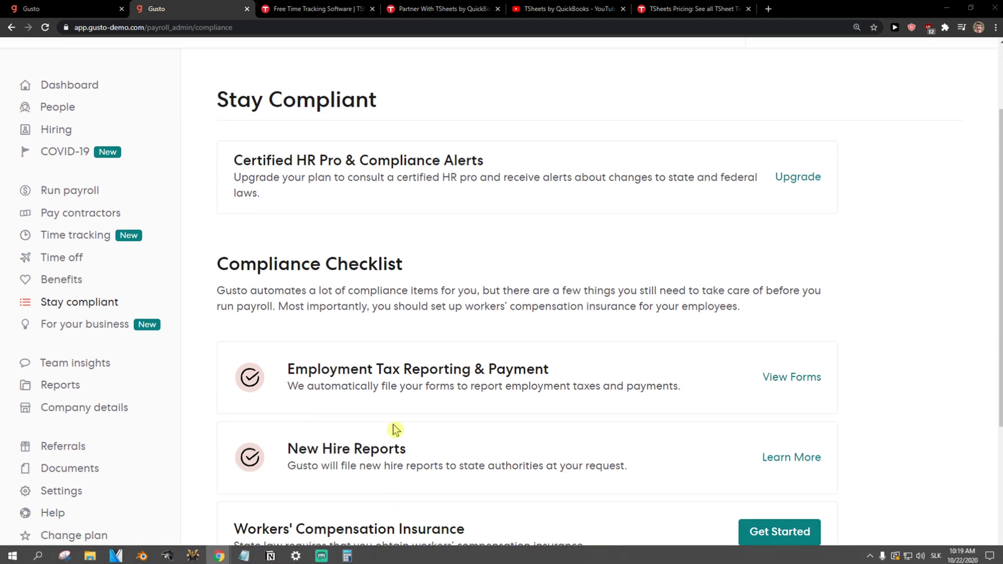
scroll(393, 426, "up", 2)
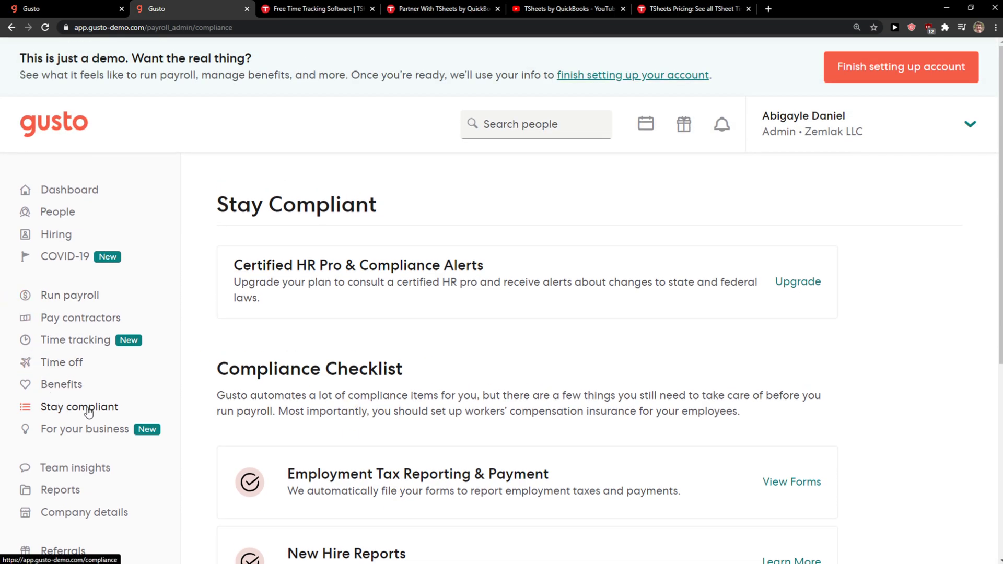
scroll(343, 390, "down", 5)
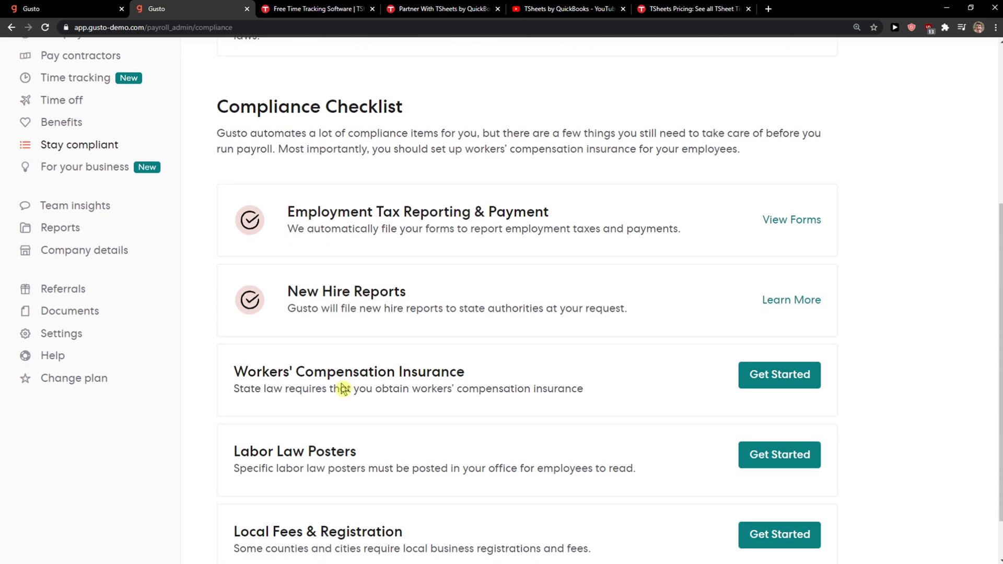
scroll(343, 390, "down", 1)
left_click_drag(250, 315, 418, 320)
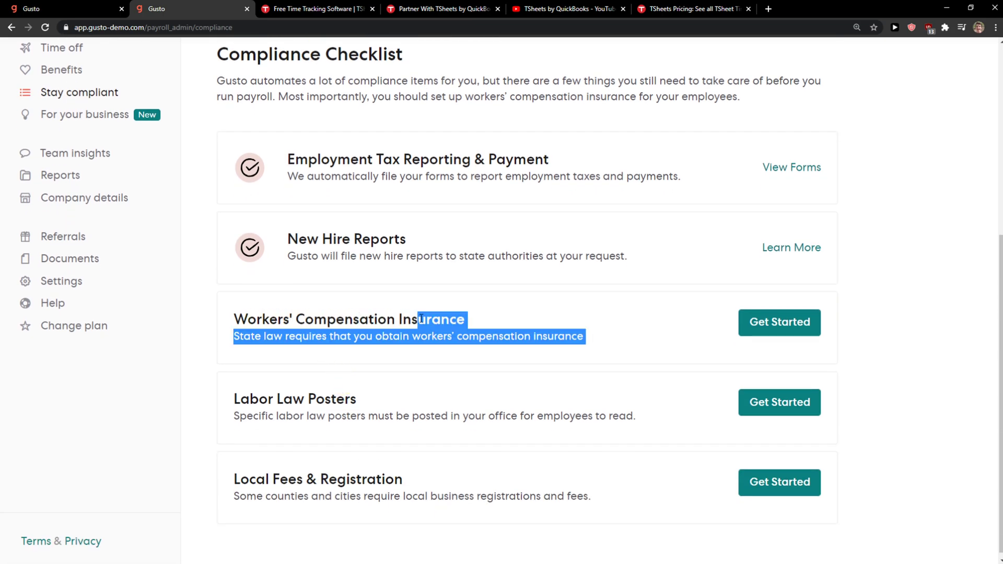
left_click(755, 323)
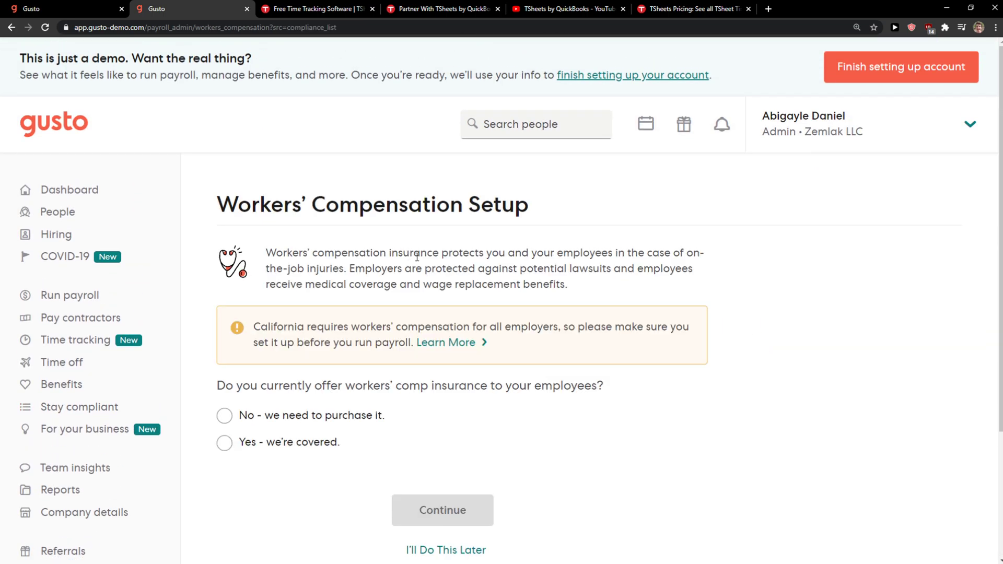
Step: Answer 'No - we need to purchase it' and continue to the new-policy options
scroll(417, 256, "down", 2)
left_click_drag(281, 219, 253, 219)
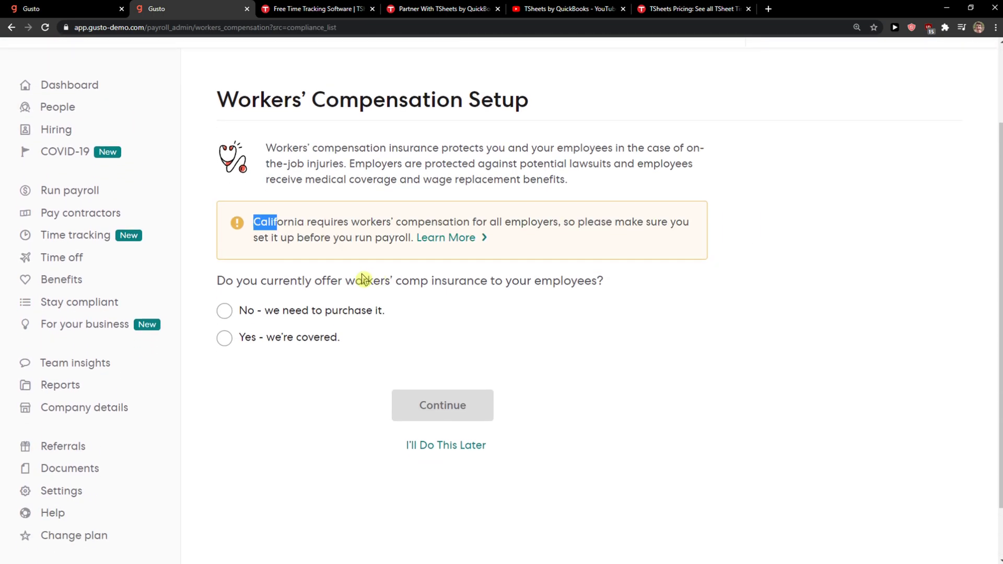
left_click(334, 279)
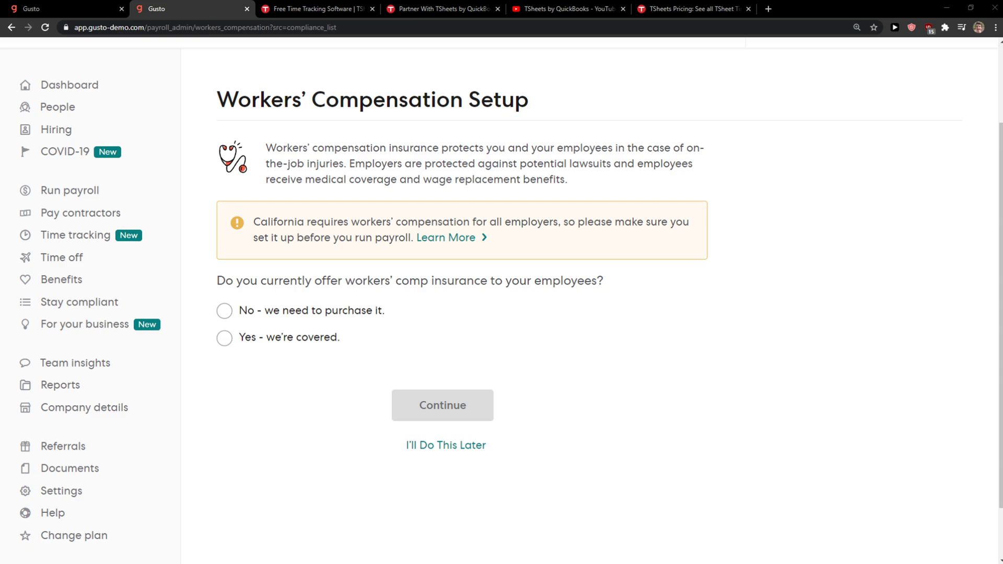
left_click(292, 311)
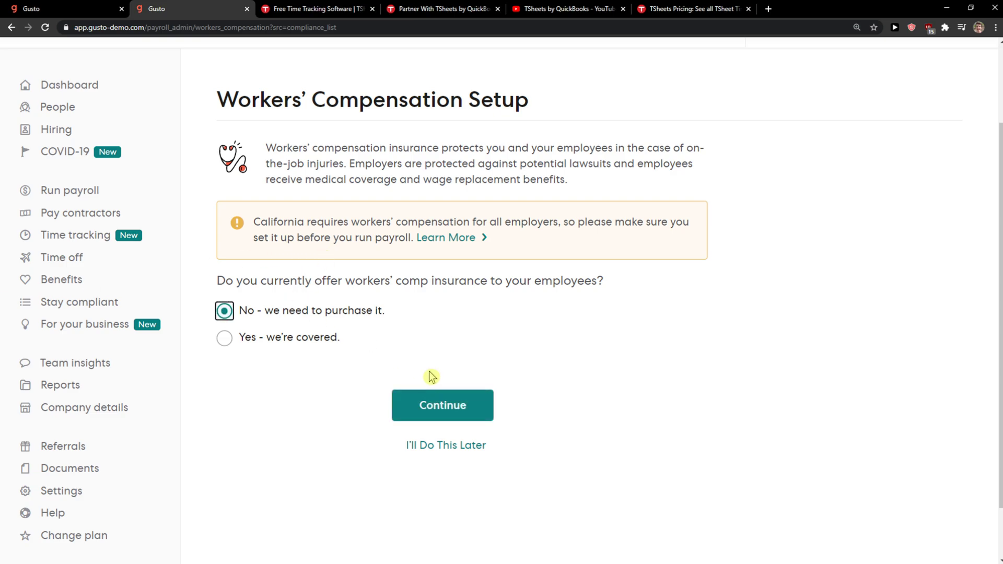
left_click(426, 404)
scroll(297, 326, "down", 2)
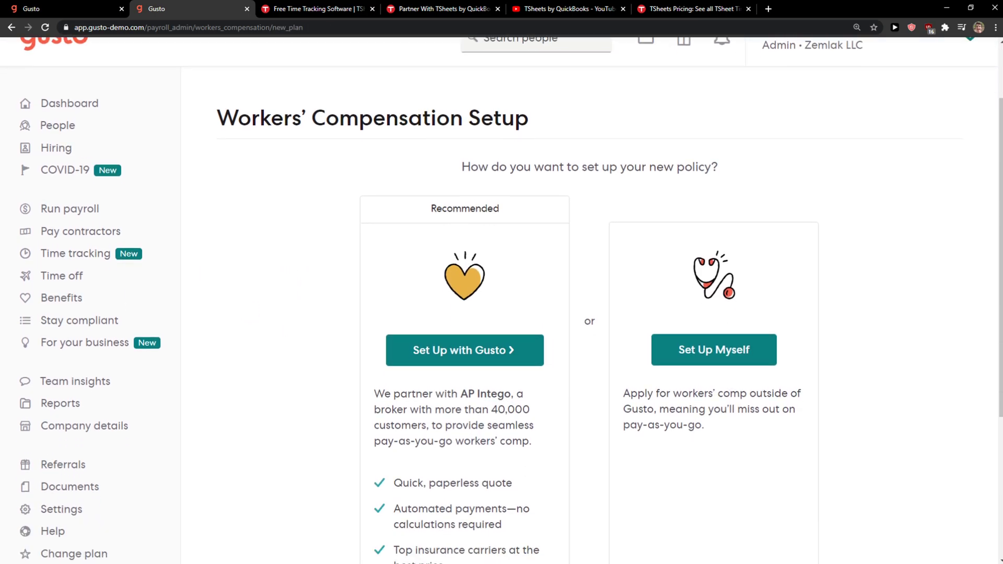
scroll(150, 360, "up", 2)
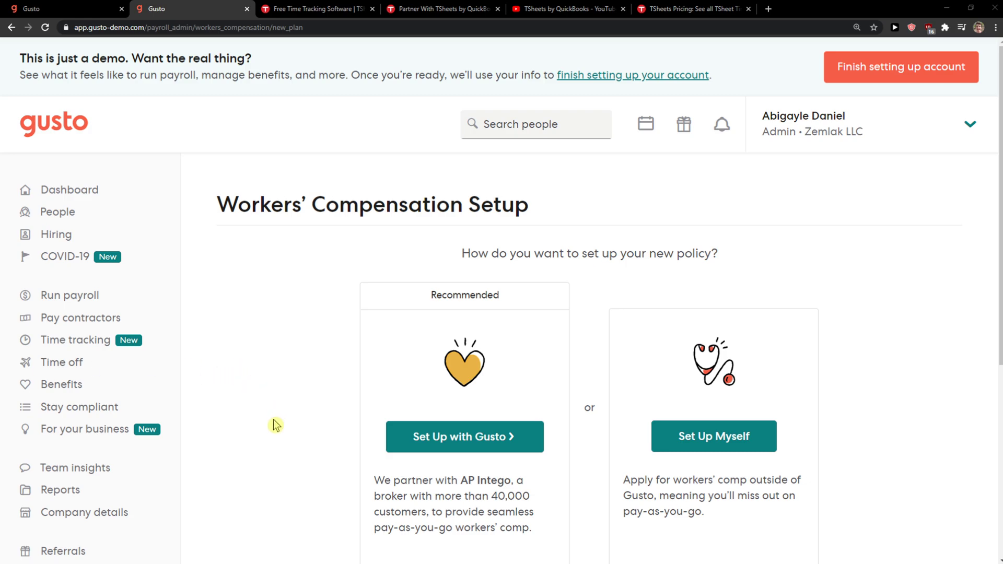
scroll(273, 421, "down", 2)
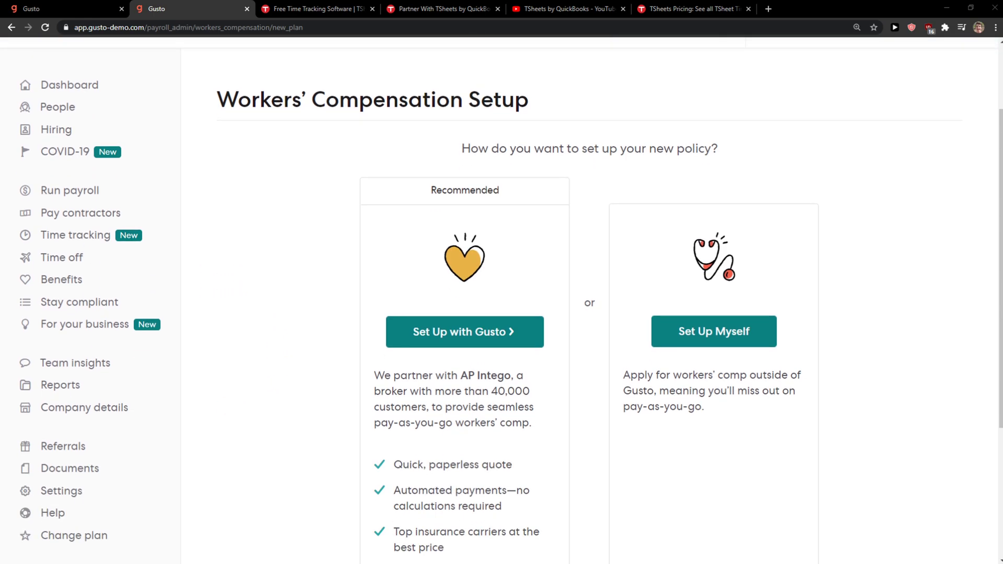
Step: Choose Set Up with Gusto and classify the business as Agriculture, Crops, Ornamental Floriculture And Nursery Products
left_click(402, 344)
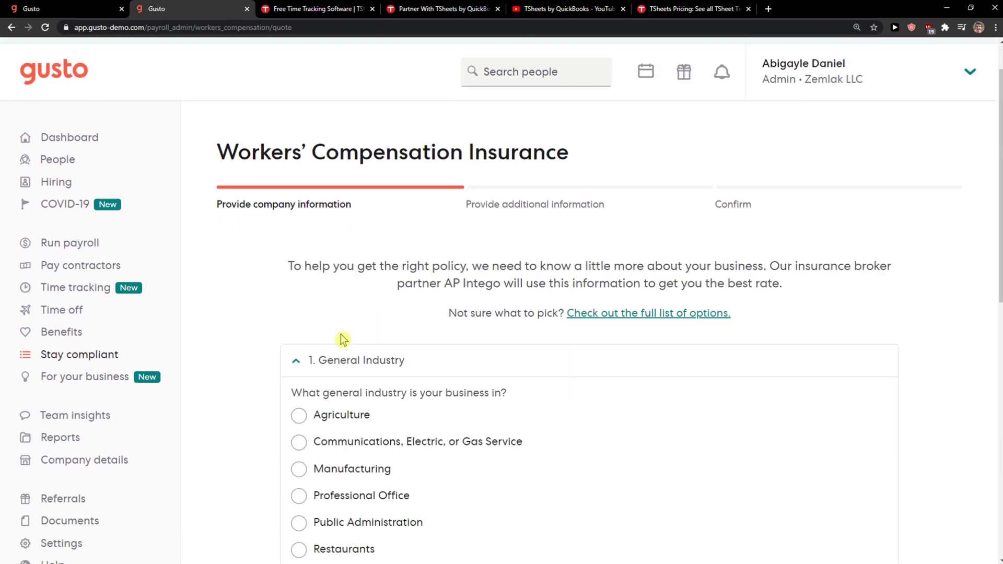
scroll(345, 339, "down", 2)
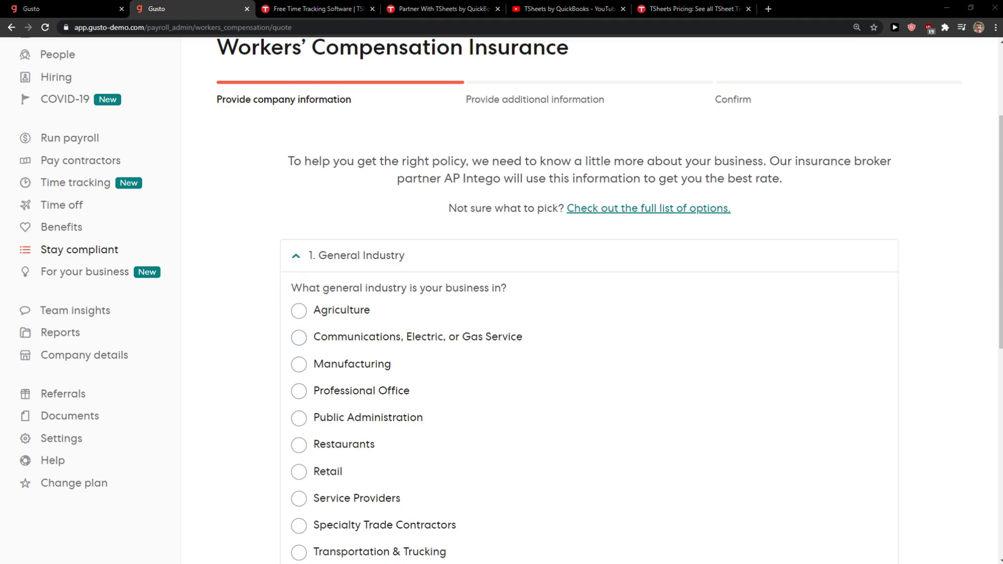
left_click(299, 311)
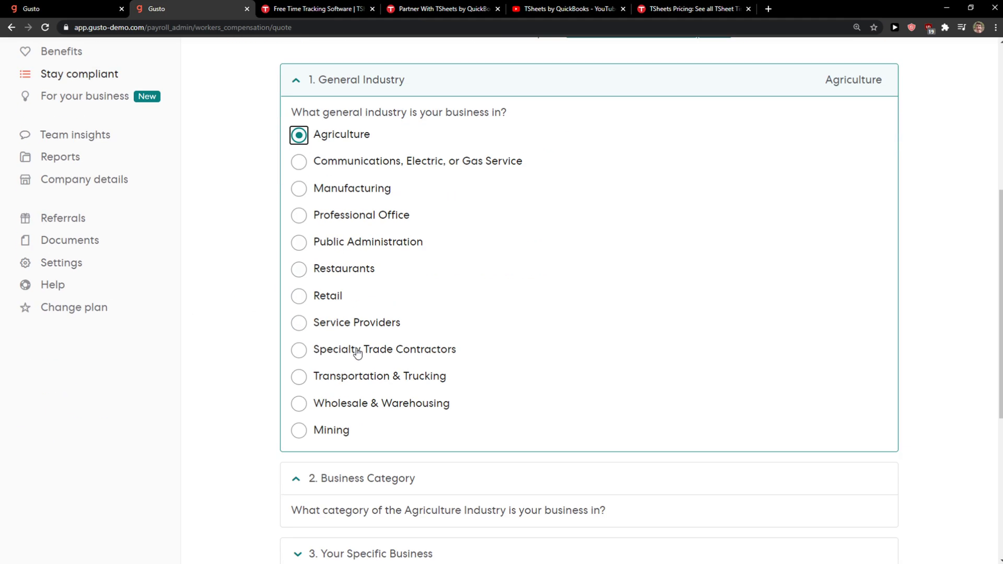
left_click(367, 337)
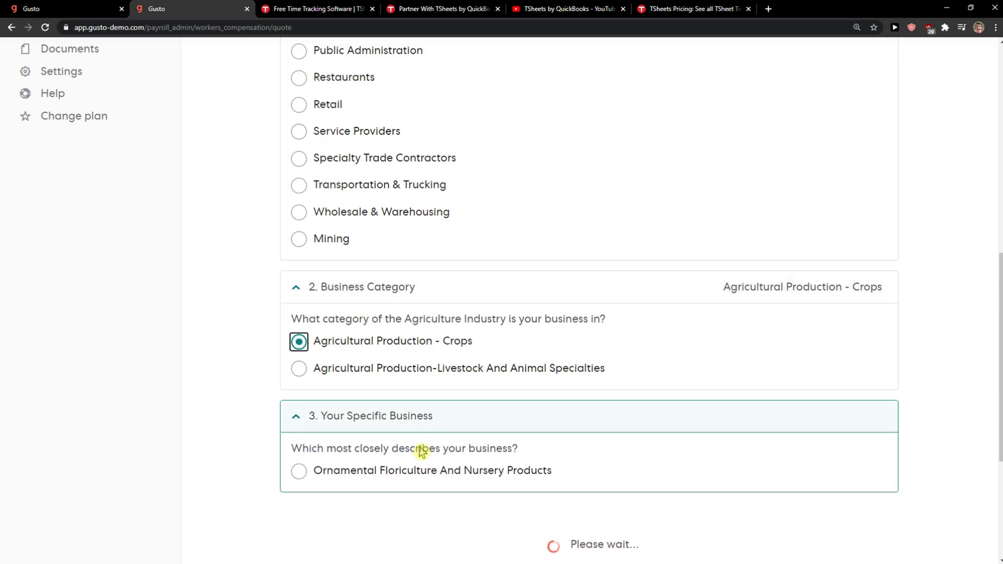
left_click(414, 474)
left_click(513, 451)
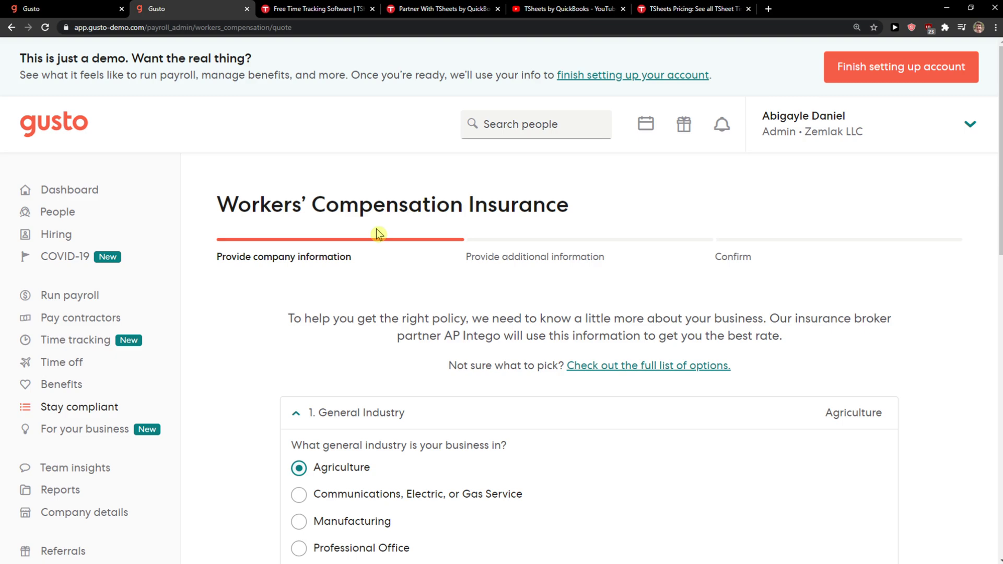
Step: Set the last engineer's job category to Clerical Office Employees
scroll(494, 377, "down", 1)
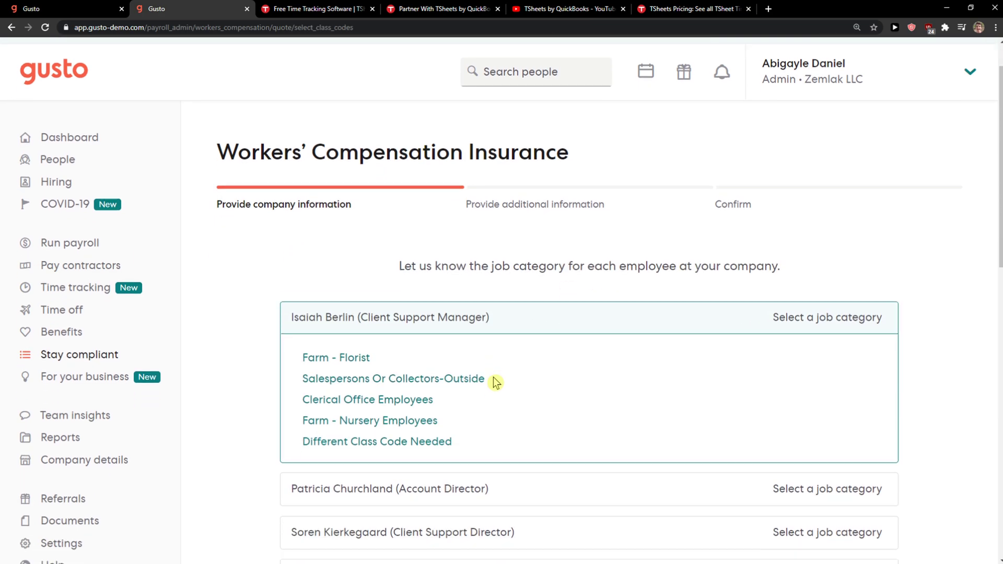
scroll(418, 262, "down", 1)
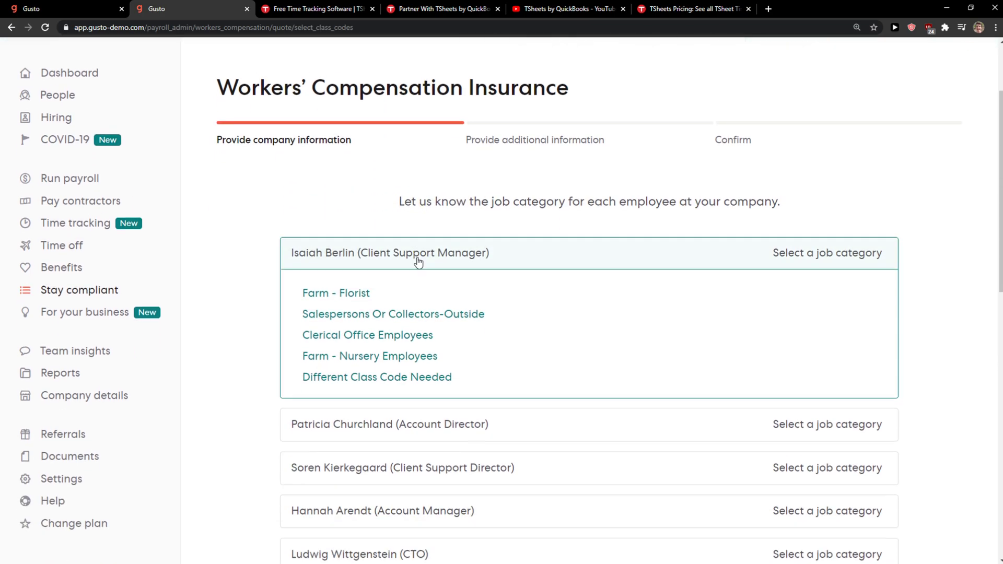
scroll(418, 261, "down", 5)
scroll(576, 242, "up", 2)
left_click(557, 241)
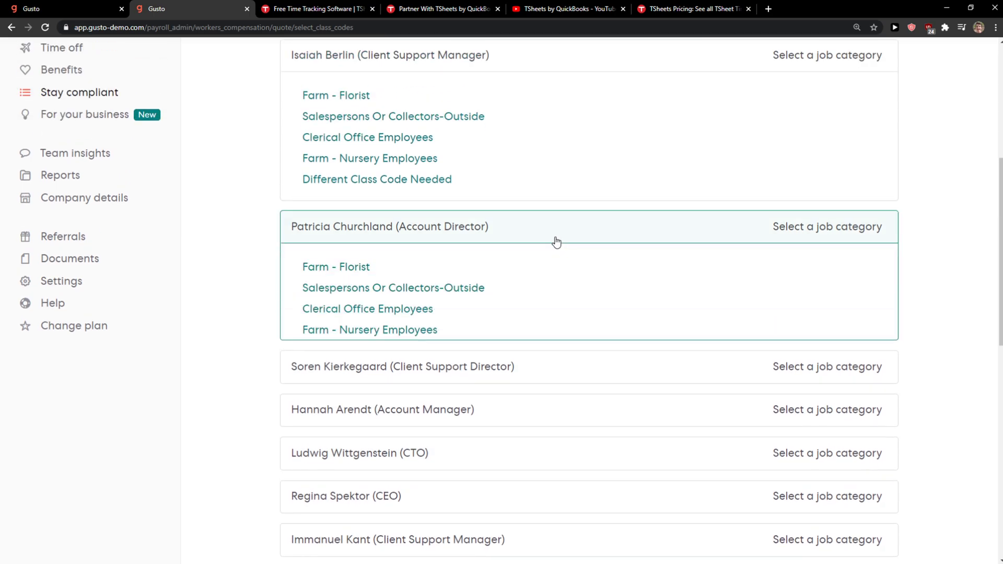
left_click(436, 241)
scroll(533, 305, "down", 5)
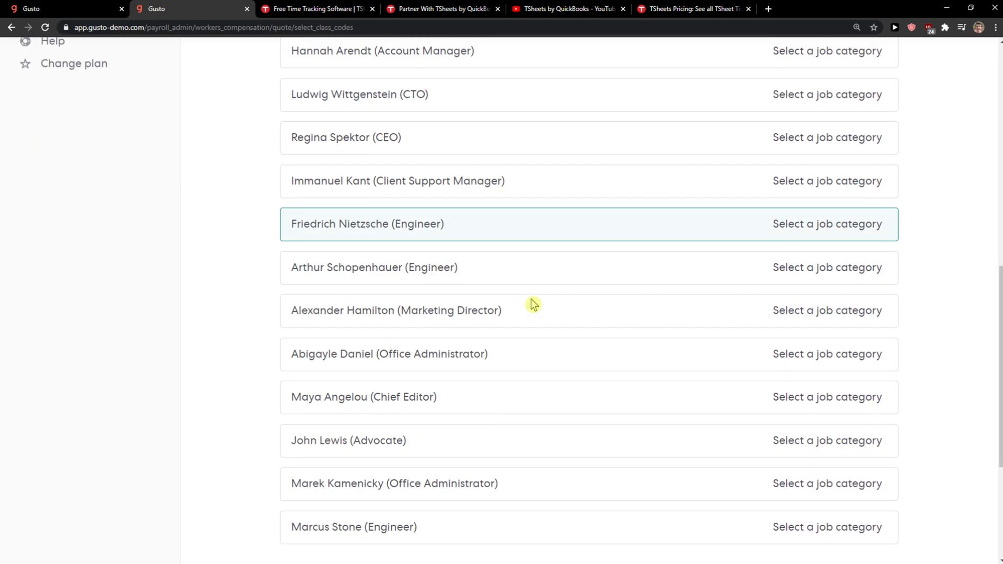
scroll(533, 305, "down", 2)
left_click(522, 372)
left_click(475, 454)
scroll(482, 354, "down", 2)
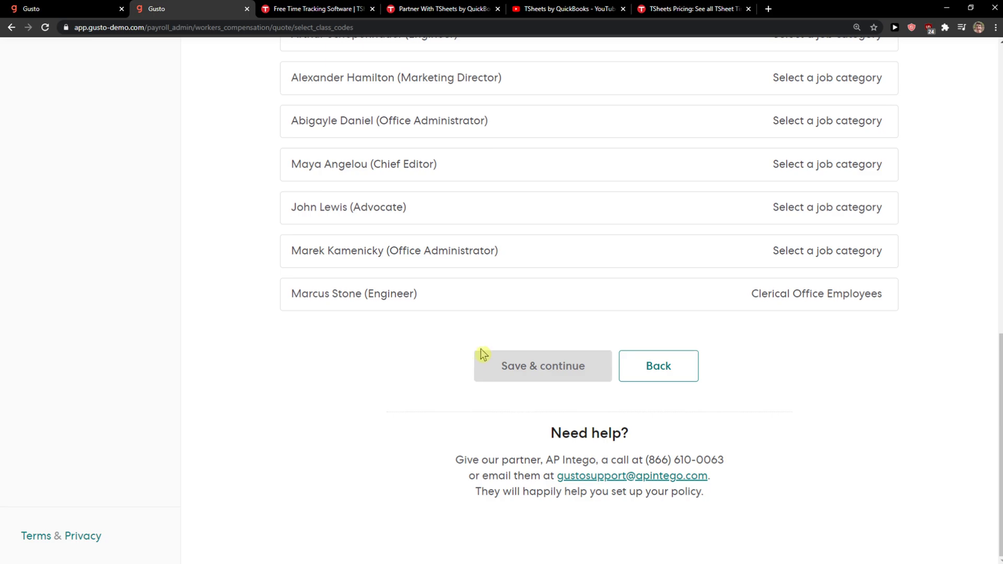
Step: Assign Farm - Nursery Employees, Clerical Office Employees (Advocate, Chief Editor) and Farm - Florist to the administrators
left_click(489, 260)
left_click(488, 299)
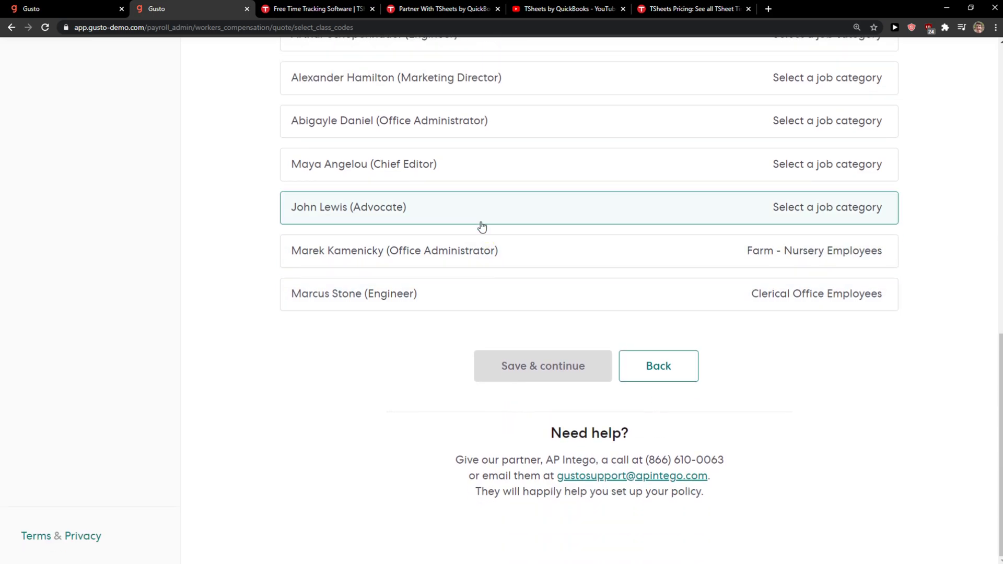
left_click(482, 227)
left_click(466, 235)
left_click(469, 168)
left_click(448, 196)
scroll(448, 204, "up", 3)
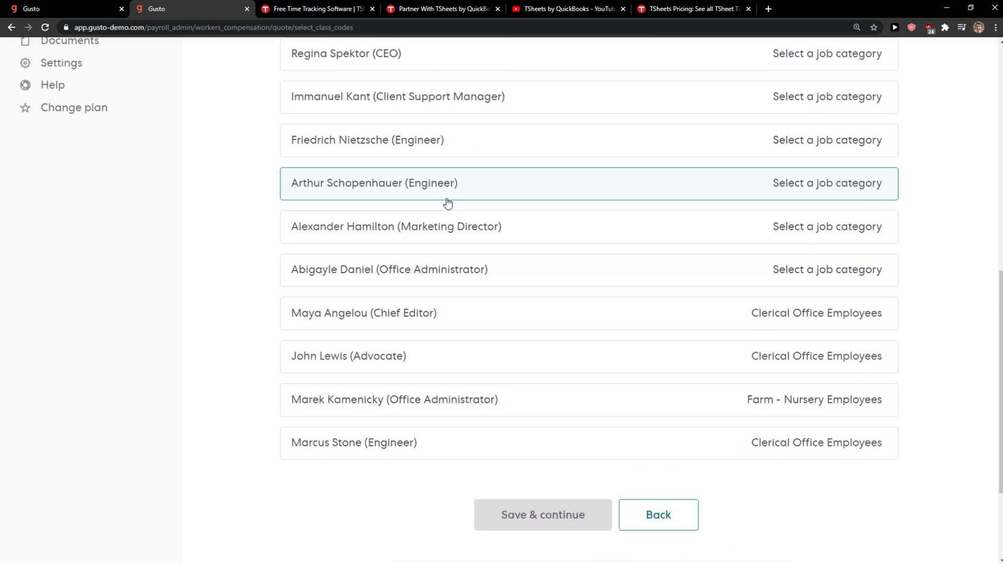
left_click(422, 266)
left_click(414, 314)
Step: Set Marketing Director and an engineer to Salespersons Or Collectors-Outside, another engineer Farm - Florist, support manager Clerical
scroll(417, 292, "up", 2)
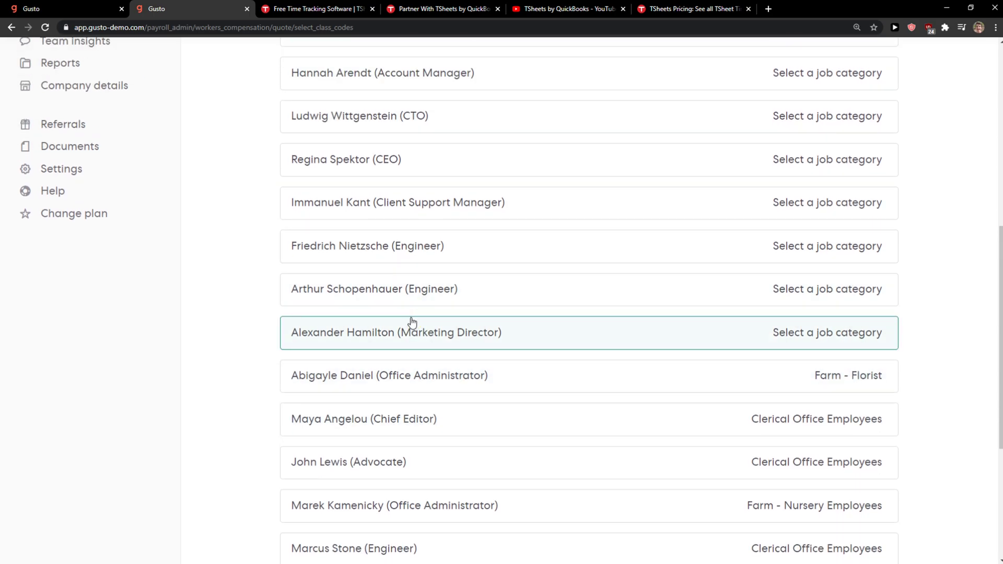
left_click(413, 322)
left_click(371, 392)
left_click(418, 298)
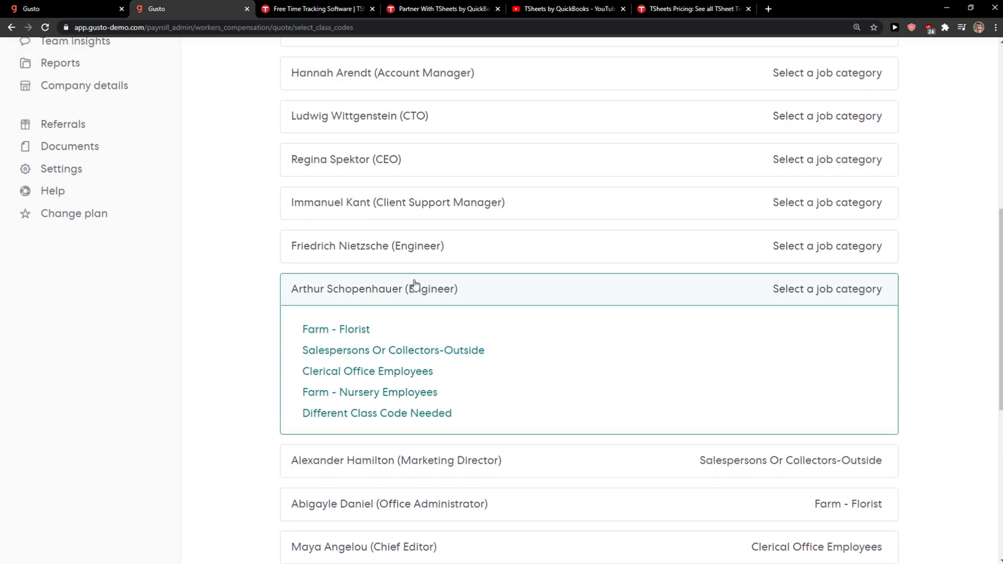
left_click(365, 330)
left_click(433, 253)
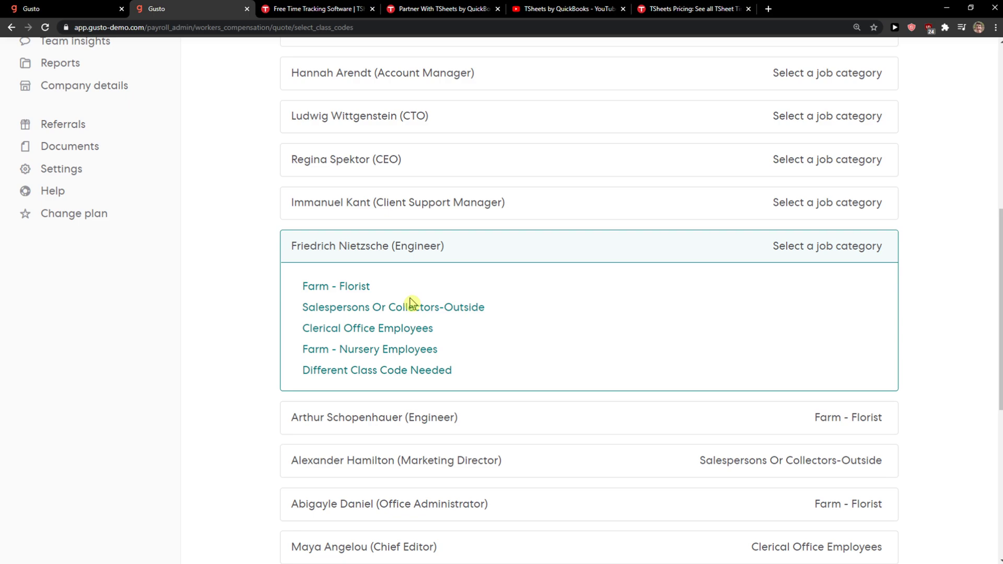
left_click(412, 306)
left_click(439, 202)
Step: Assign Farm - Nursery Employees to the CEO and Clerical Office Employees to the CTO and account manager
left_click(422, 287)
scroll(410, 270, "up", 2)
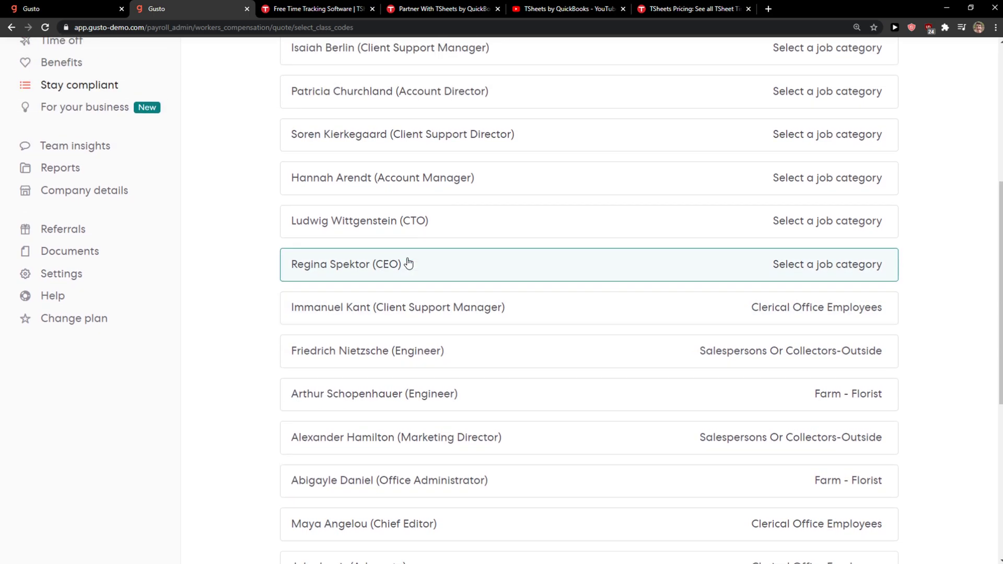
left_click(407, 265)
scroll(318, 316, "up", 2)
left_click(339, 473)
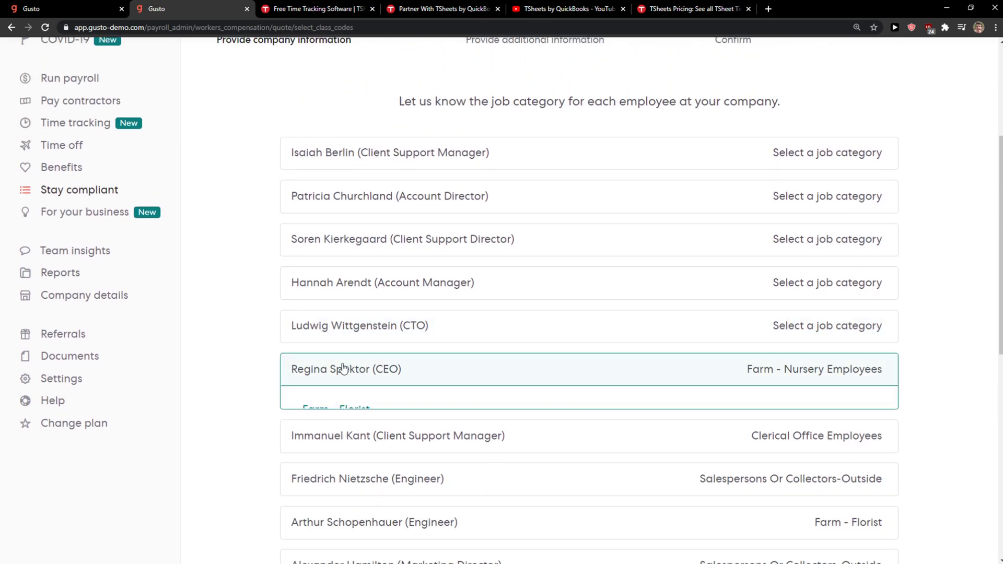
left_click(355, 325)
left_click(355, 405)
left_click(355, 283)
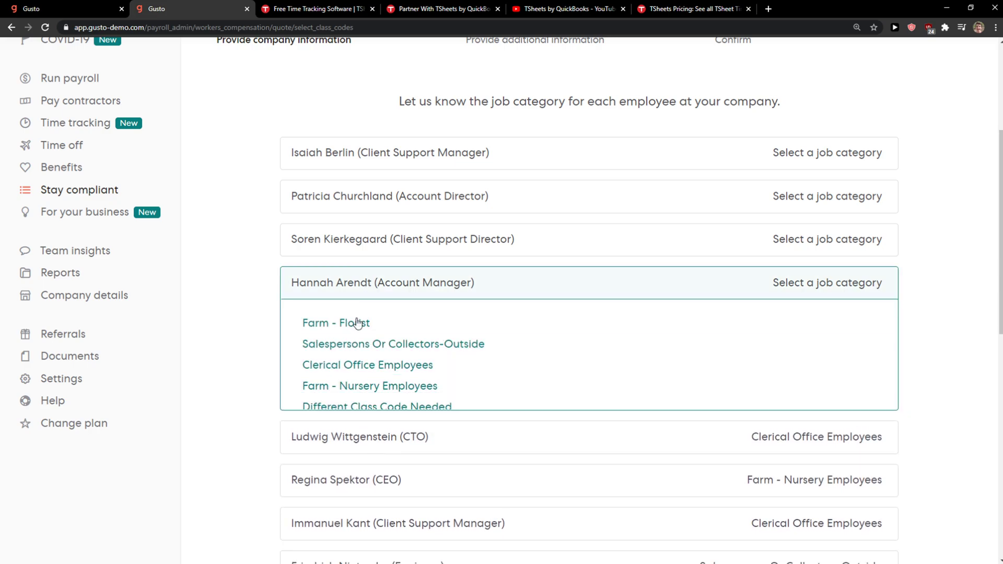
left_click(361, 362)
Step: Give the client support director Farm - Nursery Employees, the account director a different class code, the support manager Clerical, and save
left_click(366, 239)
left_click(366, 338)
left_click(366, 197)
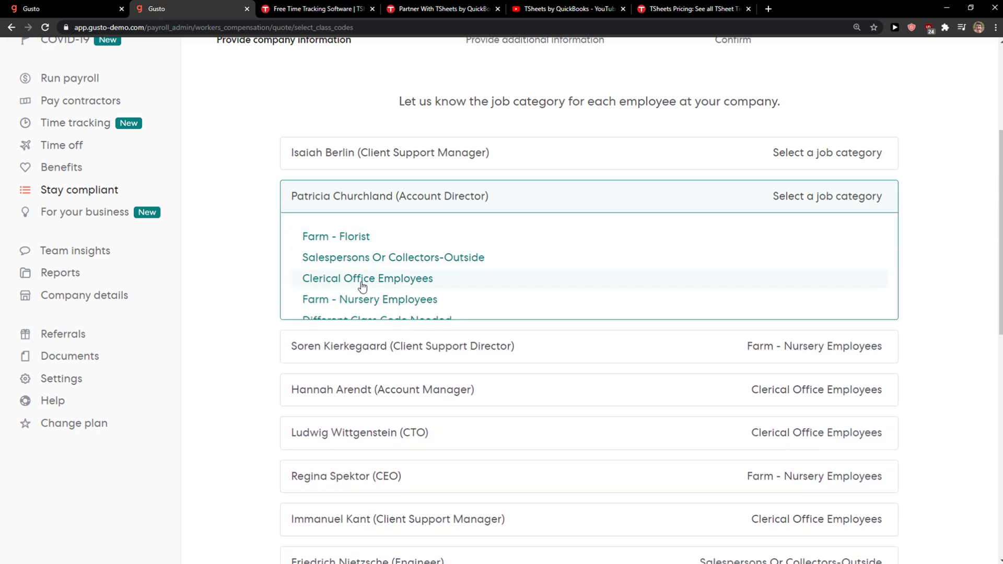
left_click(366, 318)
left_click(368, 156)
left_click(353, 236)
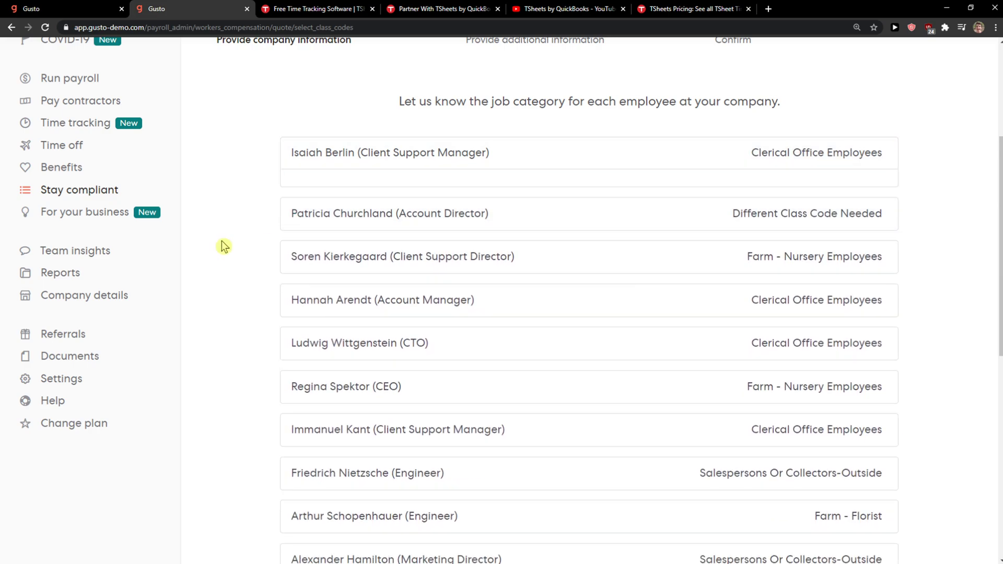
scroll(413, 410, "down", 8)
left_click(480, 366)
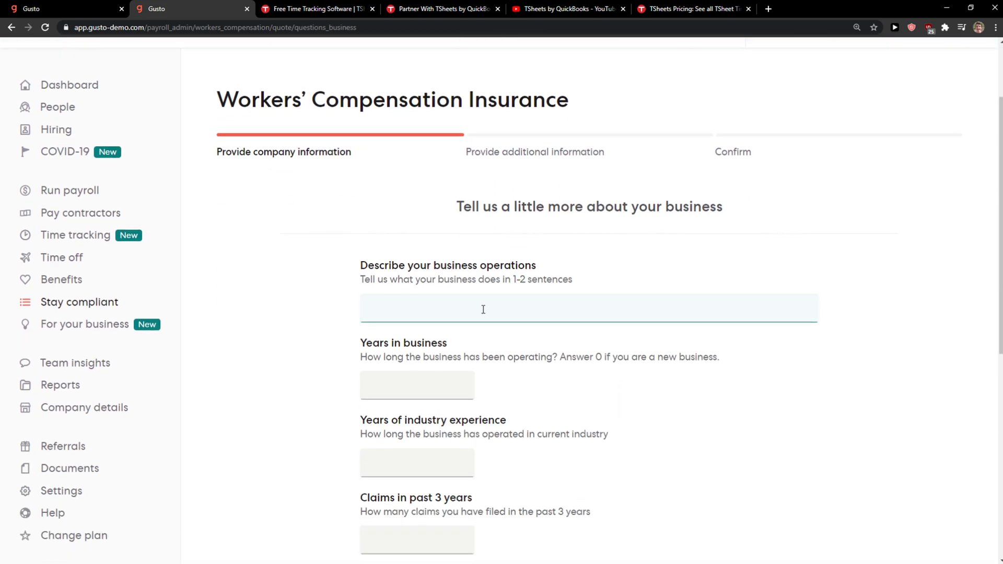
Step: Enter 1 for business description, years in business and industry experience, and 0 past claims
left_click(464, 269)
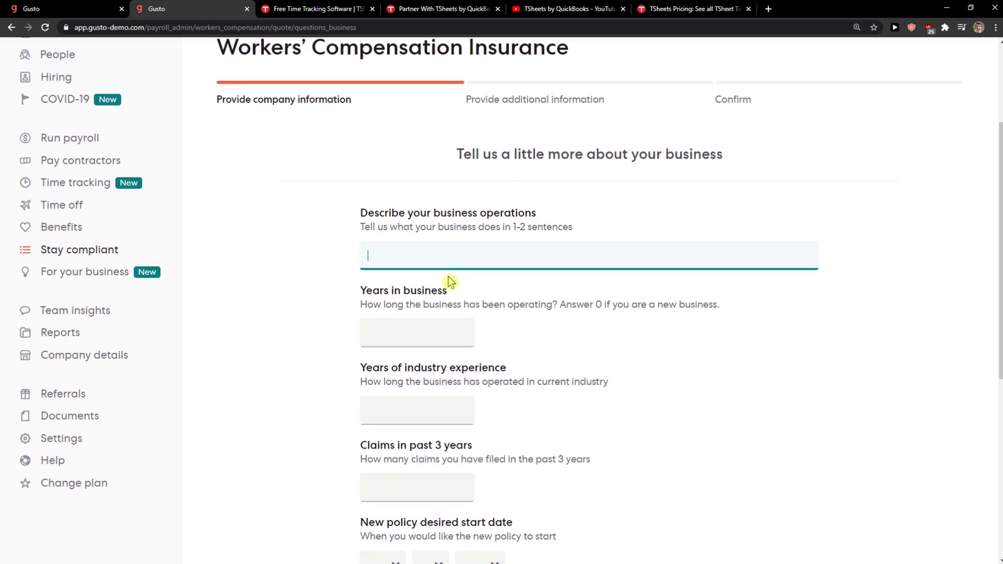
type("1")
left_click(444, 328)
type("1")
scroll(421, 293, "down", 3)
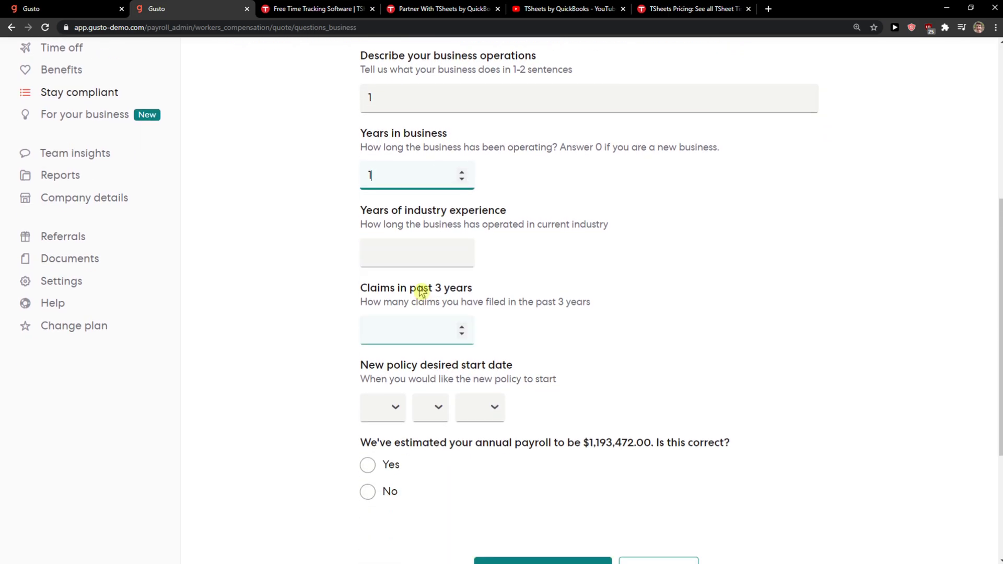
left_click(415, 265)
left_click(405, 324)
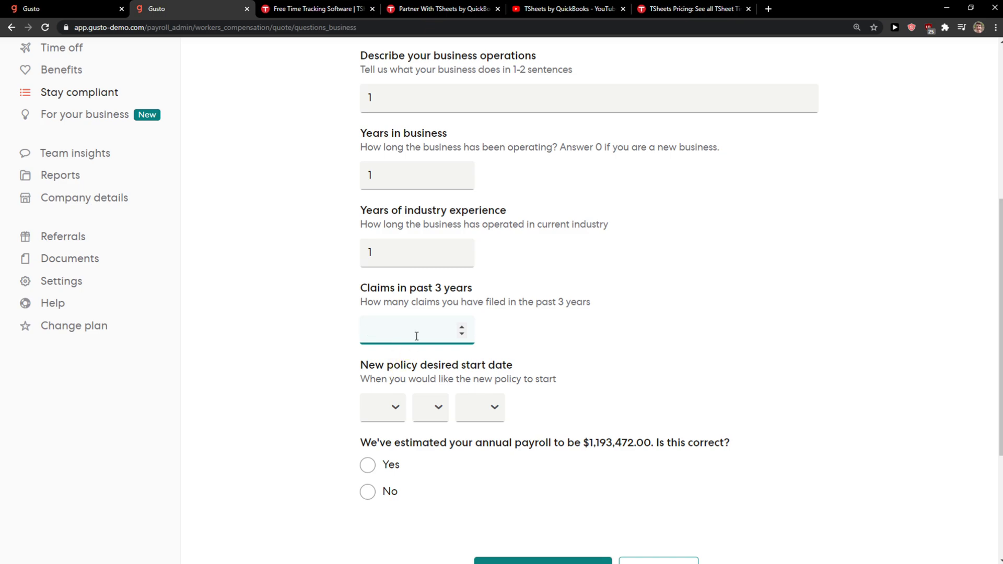
Step: Set the policy start date to Sep 20, 2021, confirm the estimated payroll, and save
left_click(393, 413)
left_click(376, 343)
left_click(439, 407)
left_click(425, 239)
left_click(466, 413)
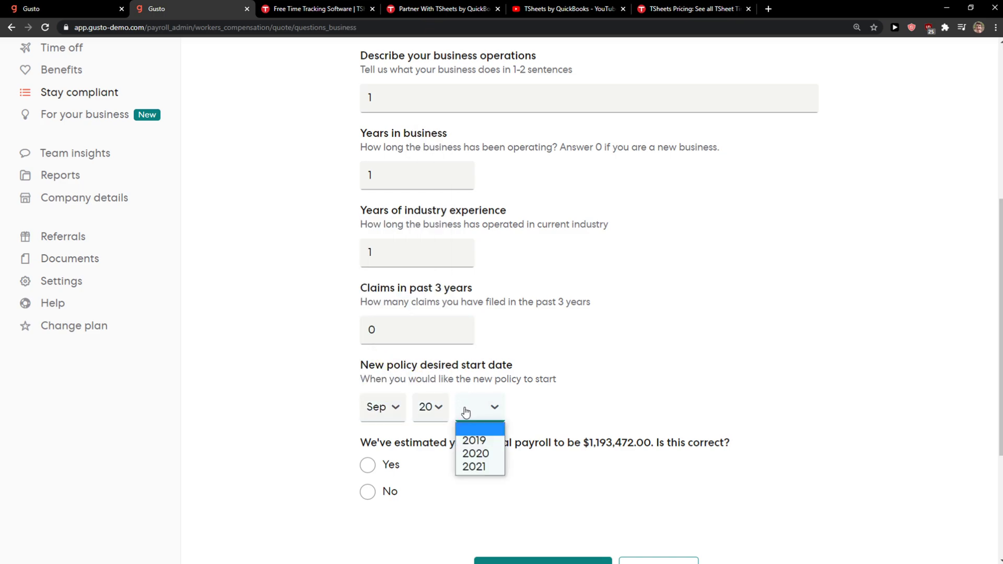
left_click(473, 466)
scroll(335, 483, "down", 2)
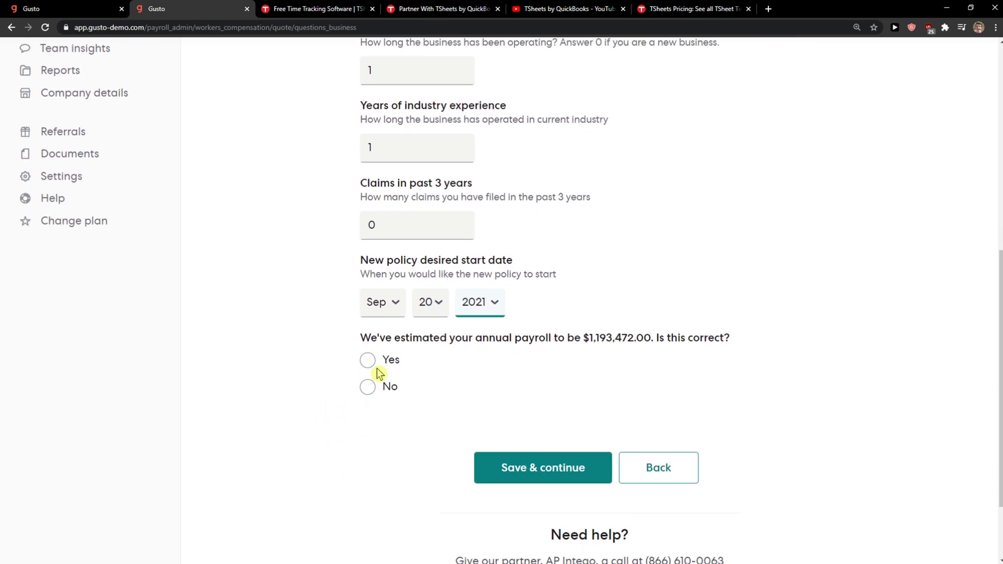
left_click(368, 360)
key("Return")
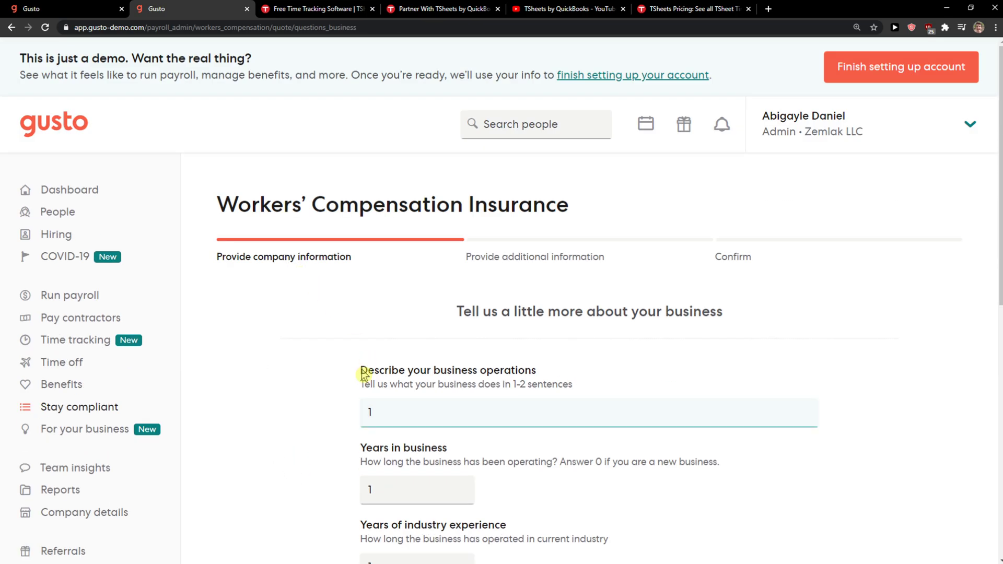
left_click_drag(292, 140, 470, 141)
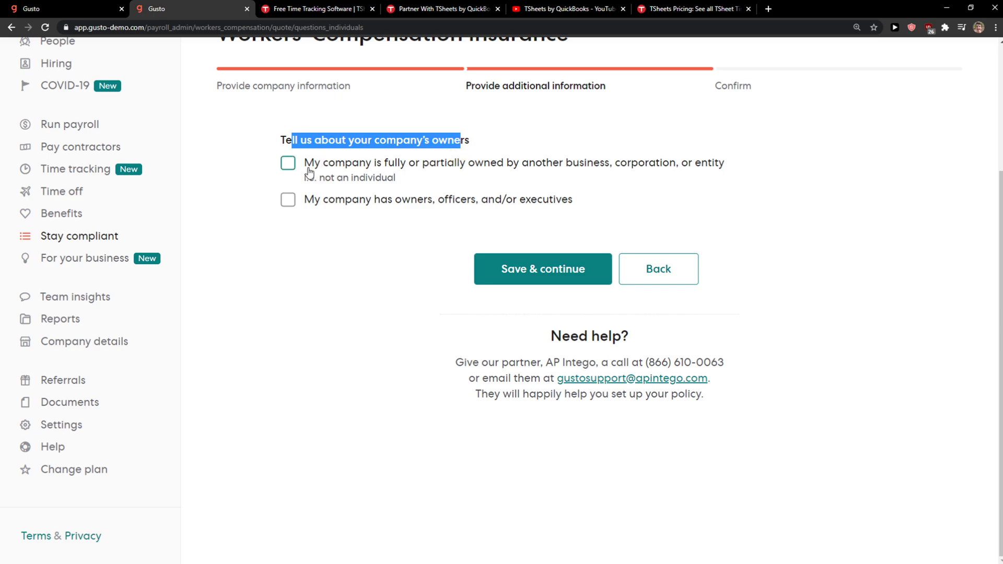
Step: Mark the company as owned by another business rather than having owners or officers, and save
left_click(288, 202)
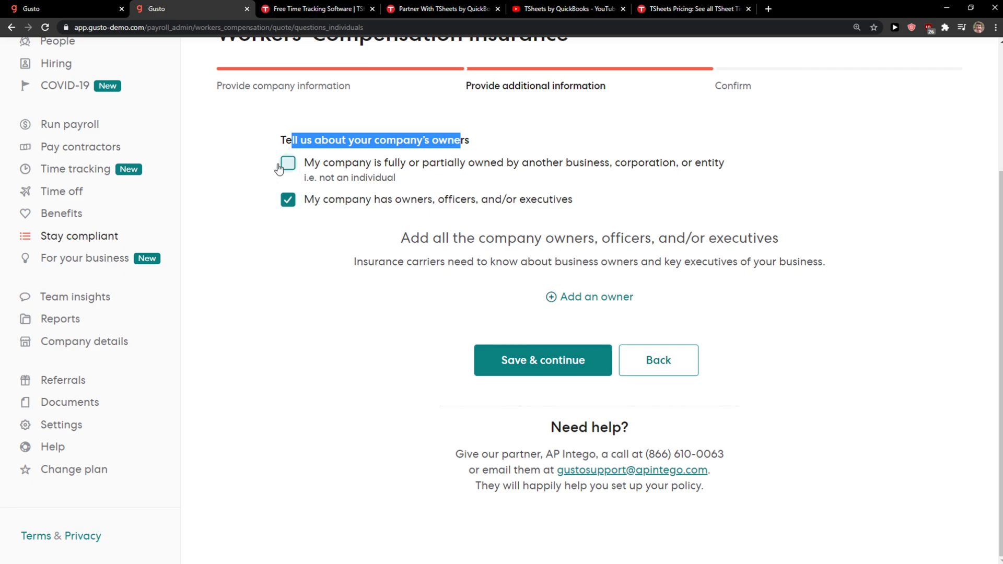
left_click(287, 199)
left_click(290, 167)
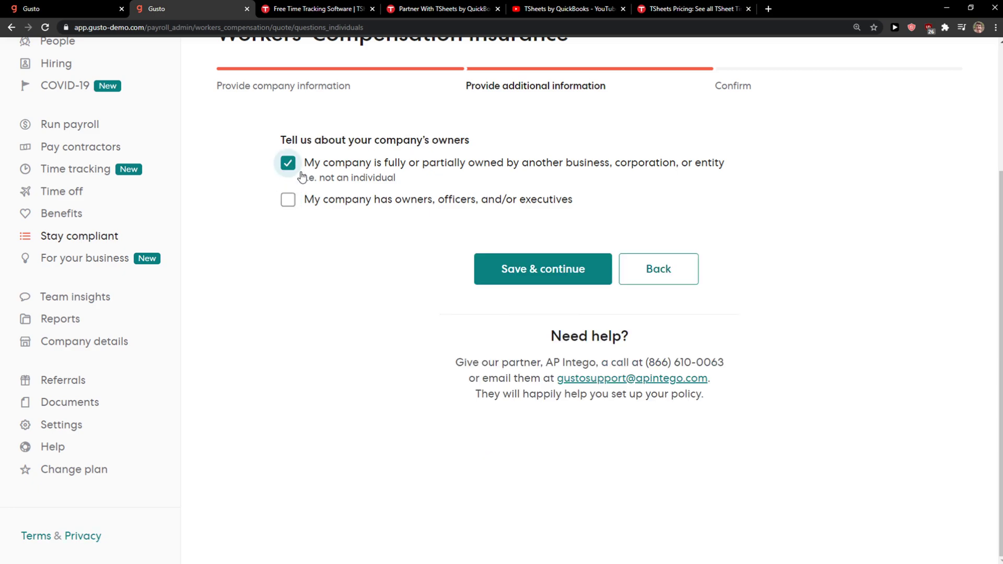
left_click(477, 272)
Step: Select General Liability as the additional coverage and submit the quote request to AP Intego
left_click(349, 254)
left_click(362, 254)
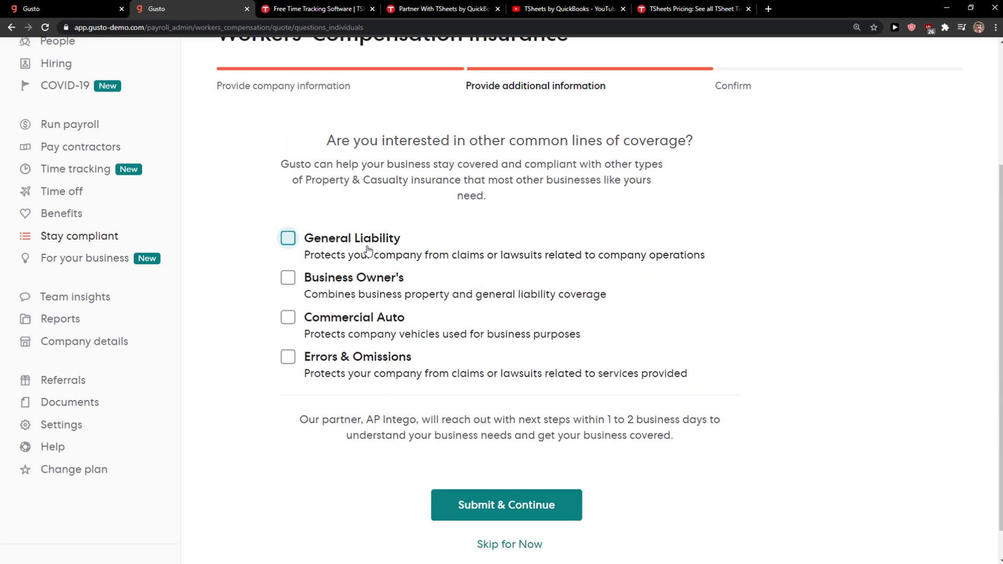
left_click_drag(469, 164, 616, 164)
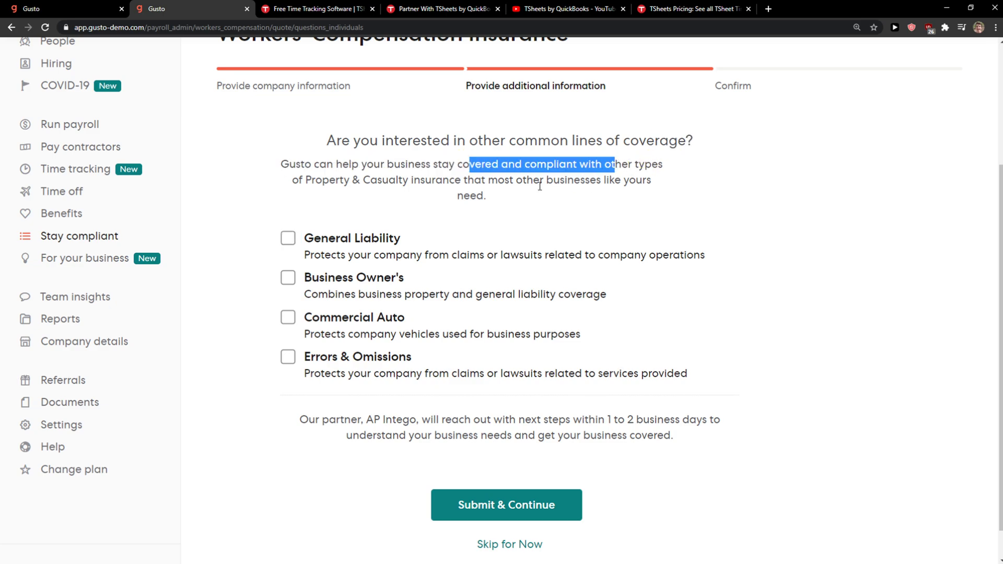
double_click(345, 280)
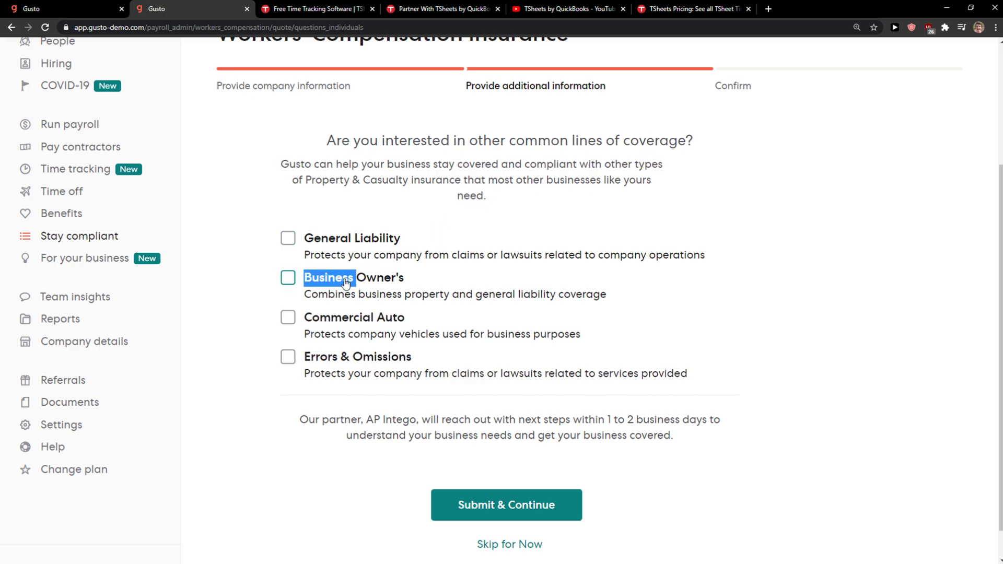
left_click(339, 252)
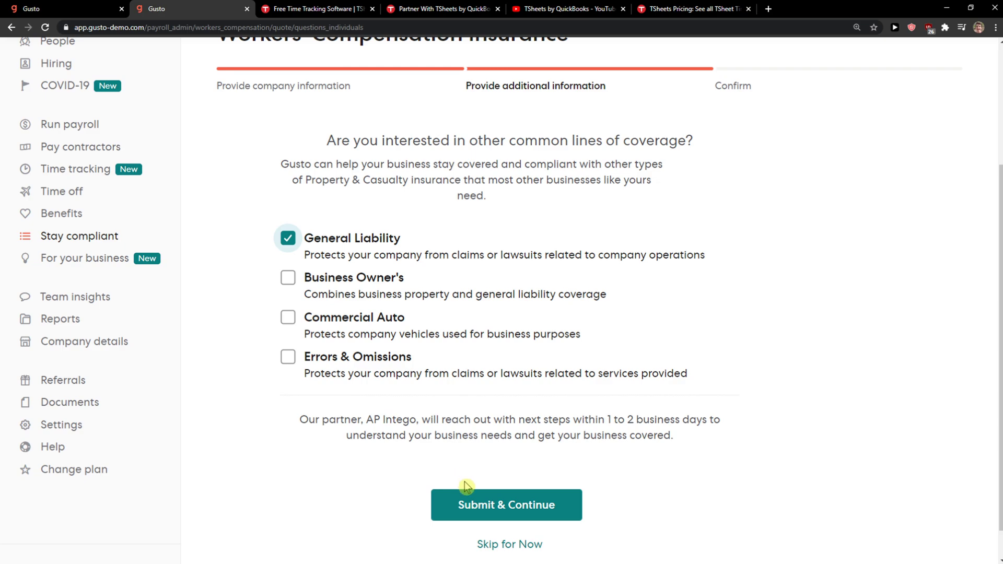
left_click(470, 513)
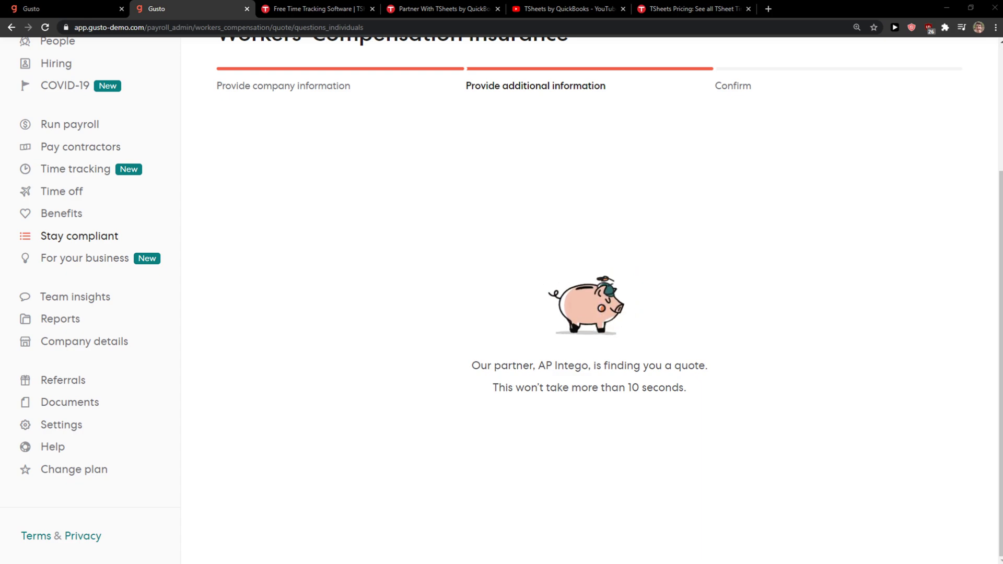
mouse_move(490, 560)
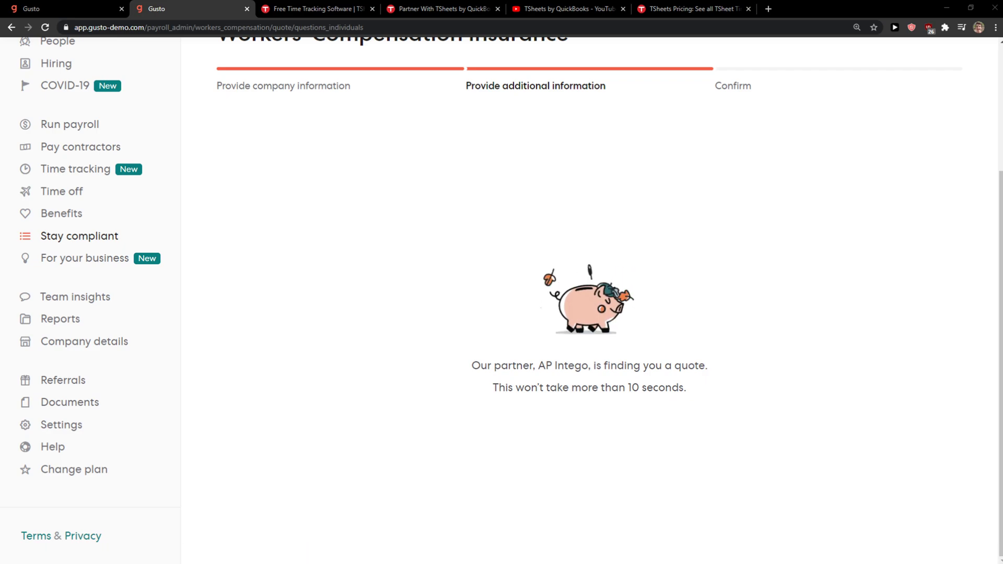
Step: Leave every risk checklist question unticked and save the checklist
scroll(410, 397, "down", 2)
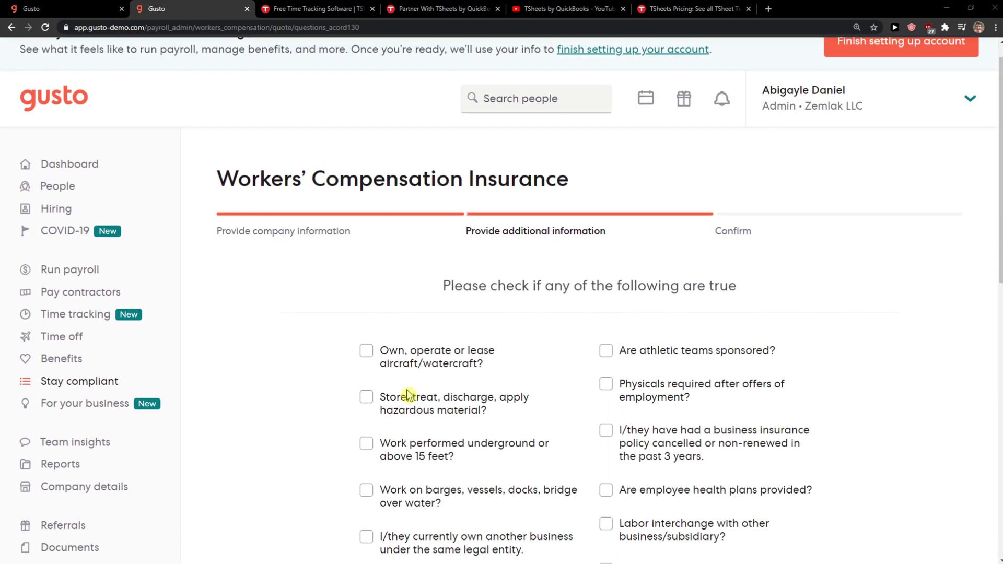
scroll(437, 207, "down", 2)
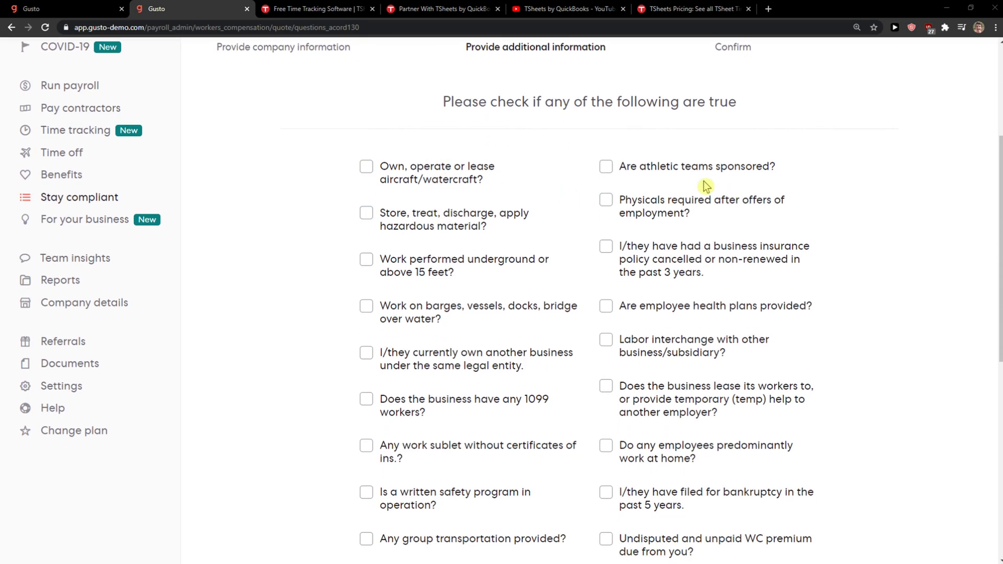
scroll(707, 186, "down", 9)
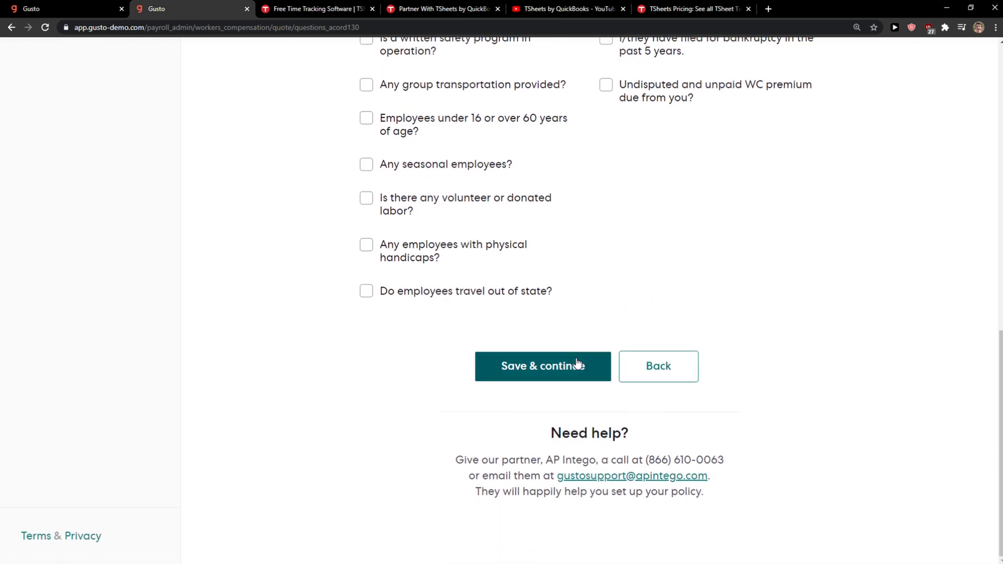
left_click(578, 365)
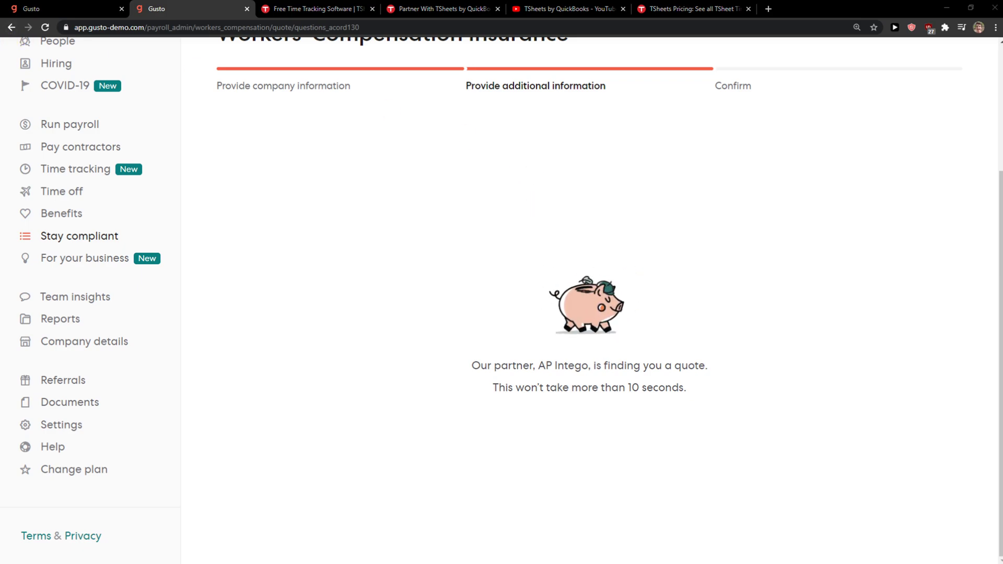
Step: Return to the dashboard from the 'Thanks! We got your workers' compensation info' page
scroll(544, 430, "down", 2)
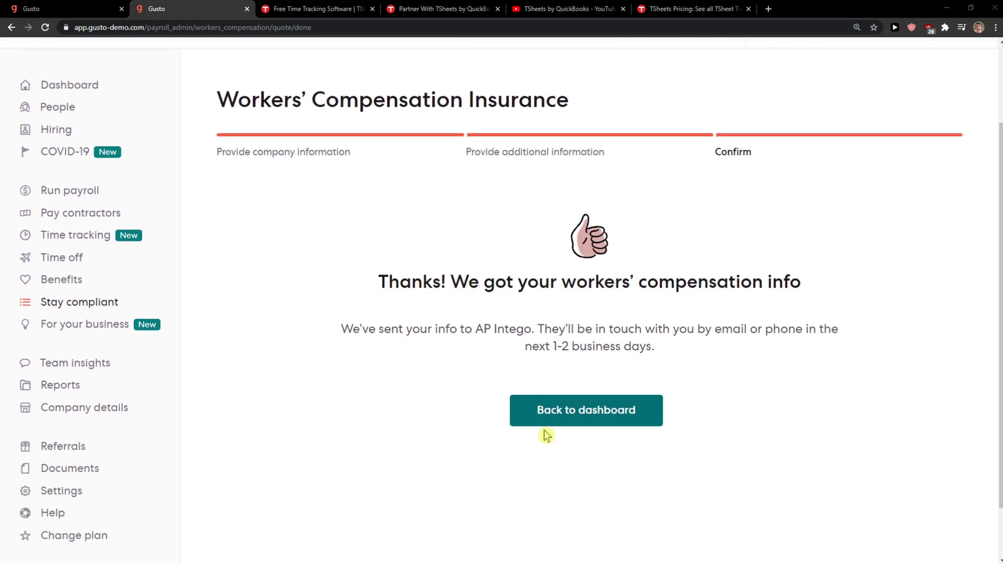
mouse_move(372, 562)
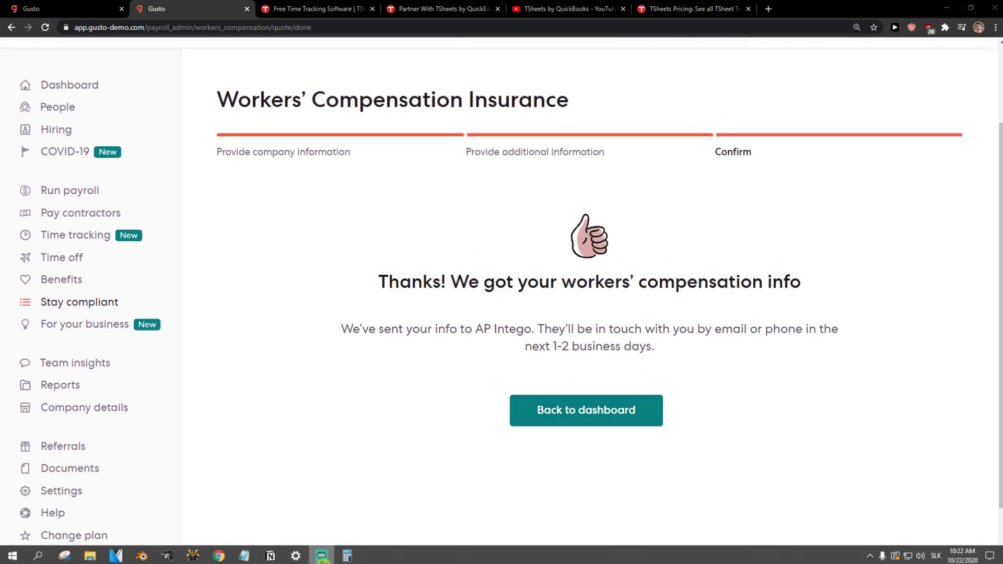
left_click(545, 421)
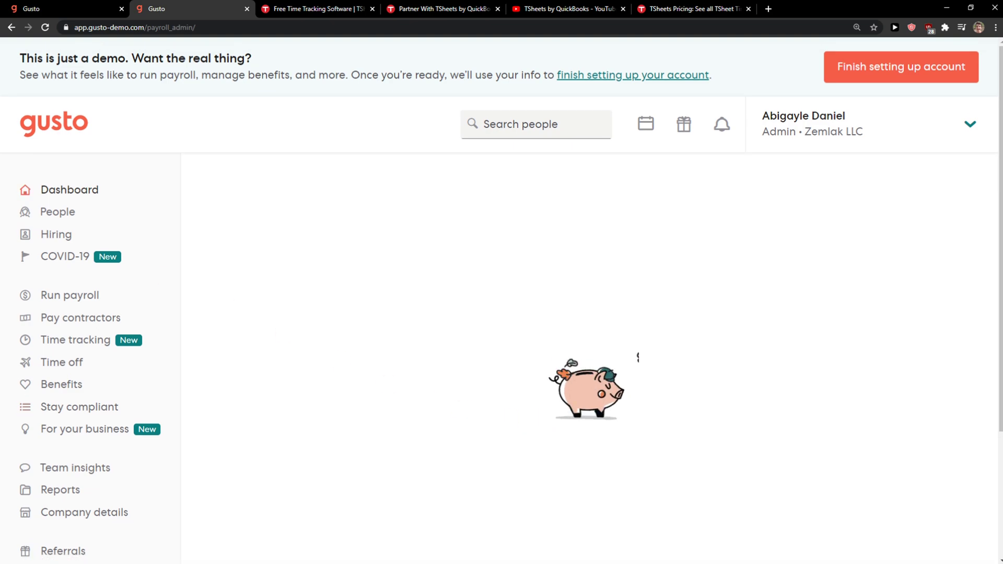